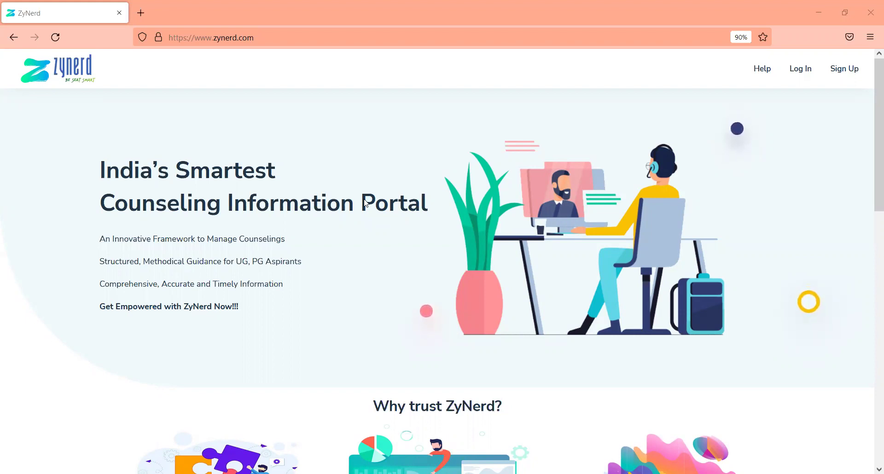
Step: Log in to the ZyNerd account with the registered e-mail address and the account password
click(800, 80)
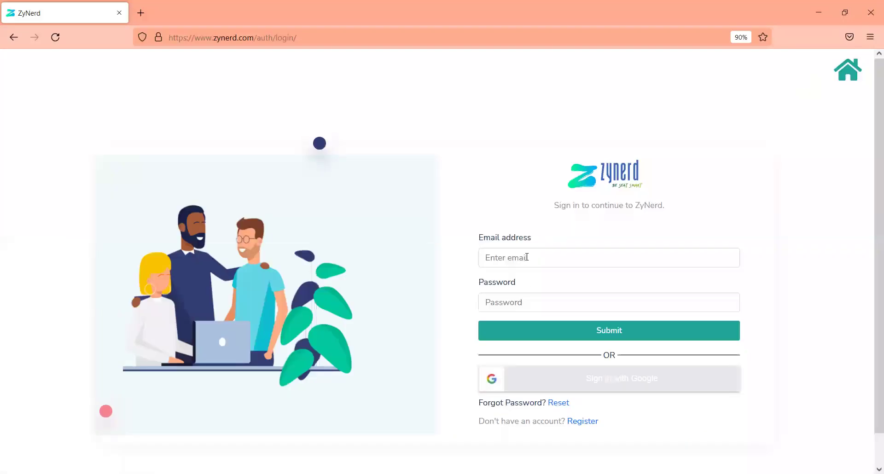
click(527, 257)
key(Down)
key(Return)
key(Tab)
text(*****)
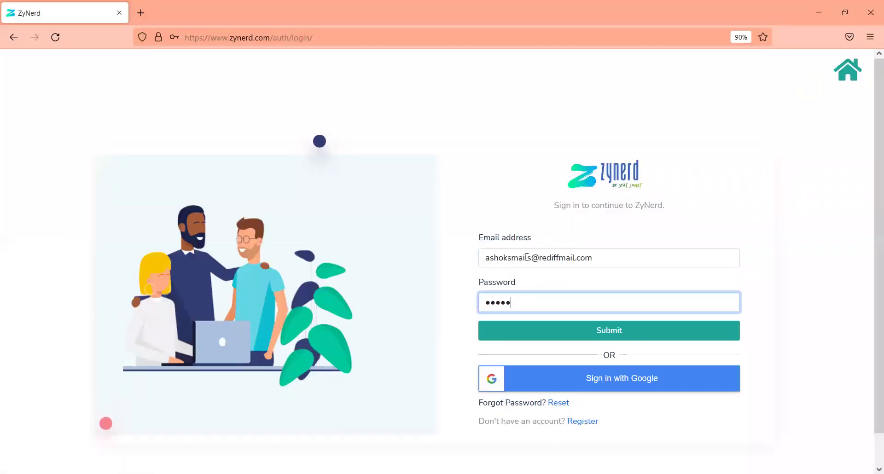
text(****)
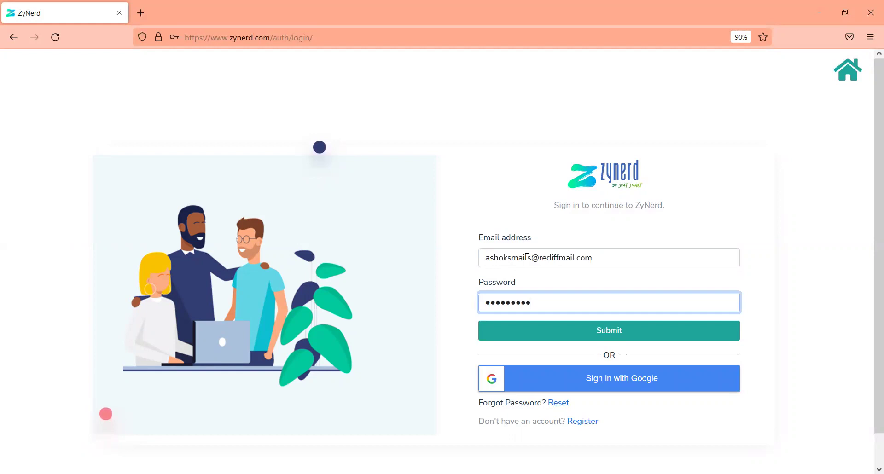
key(Return)
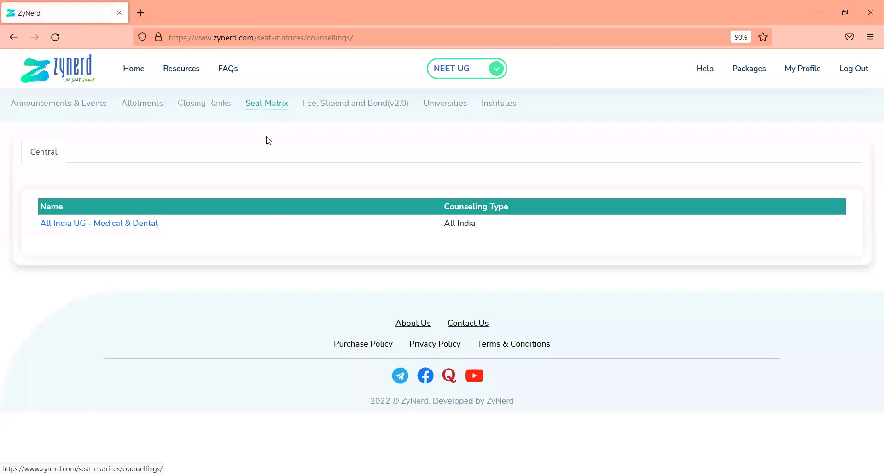
Step: Open the All India UG - Medical & Dental seat matrix and filter it to the MBBS course
click(140, 225)
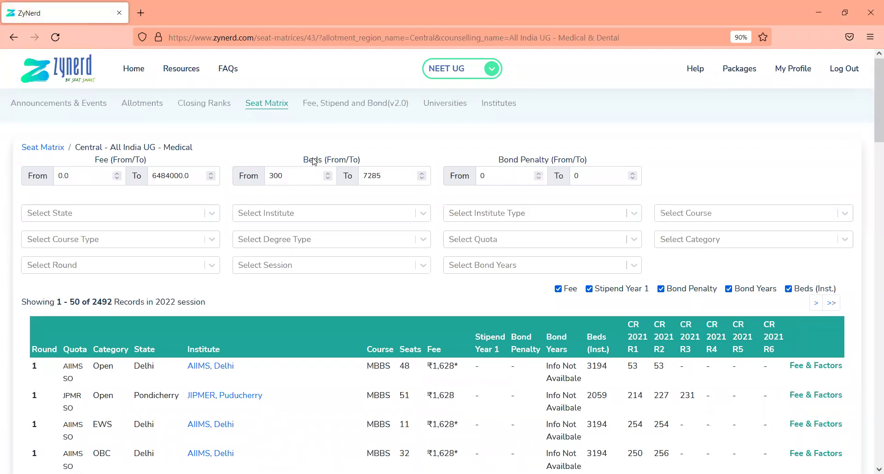
click(698, 213)
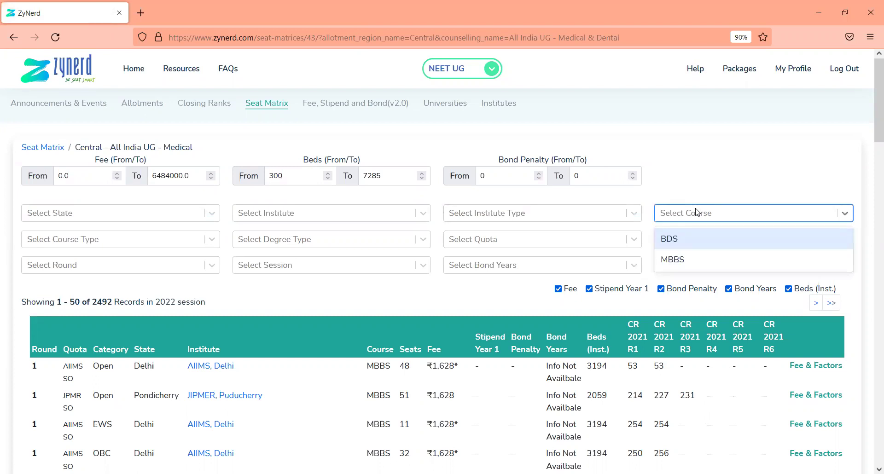
click(708, 265)
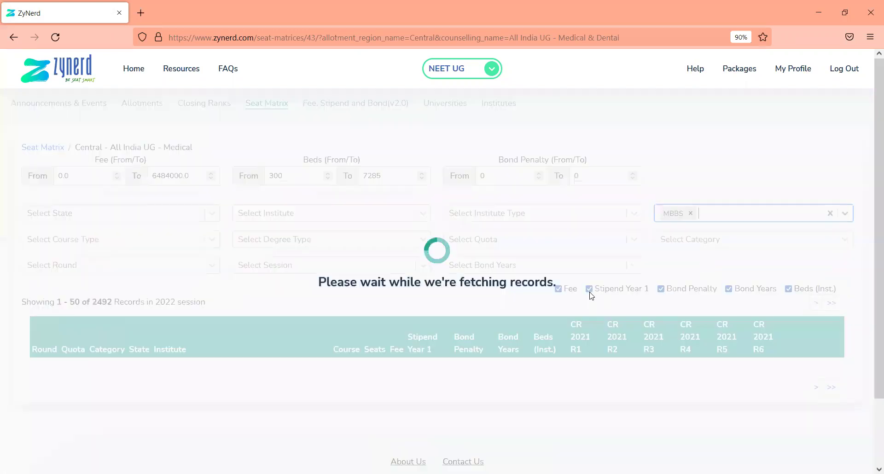
Step: Hide the Stipend Year 1, Bond Penalty and Bond Years columns in the seat matrix table
click(589, 289)
click(661, 288)
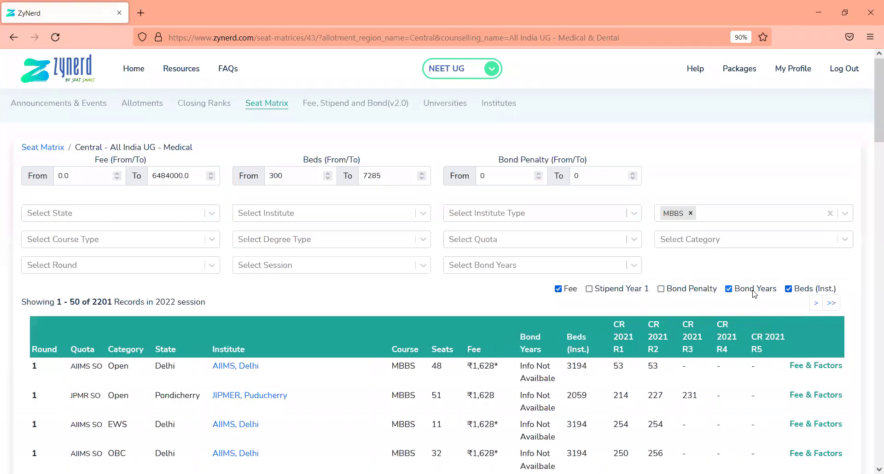
click(728, 289)
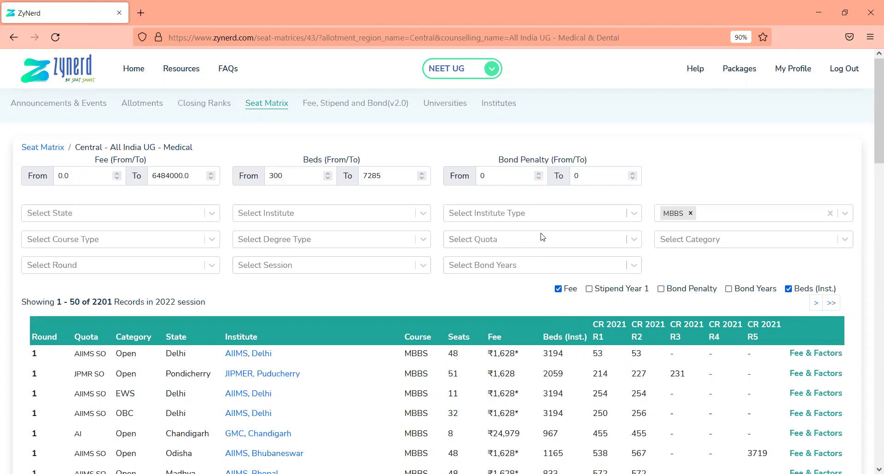
Step: Filter the seat matrix by the quota Deemed - Paid Seats (PS)
click(634, 241)
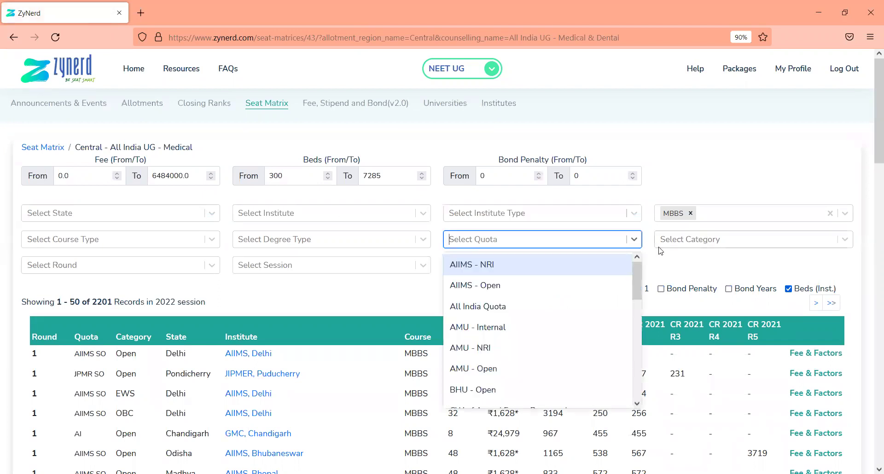
scroll(636, 303, down, 3)
text(dee)
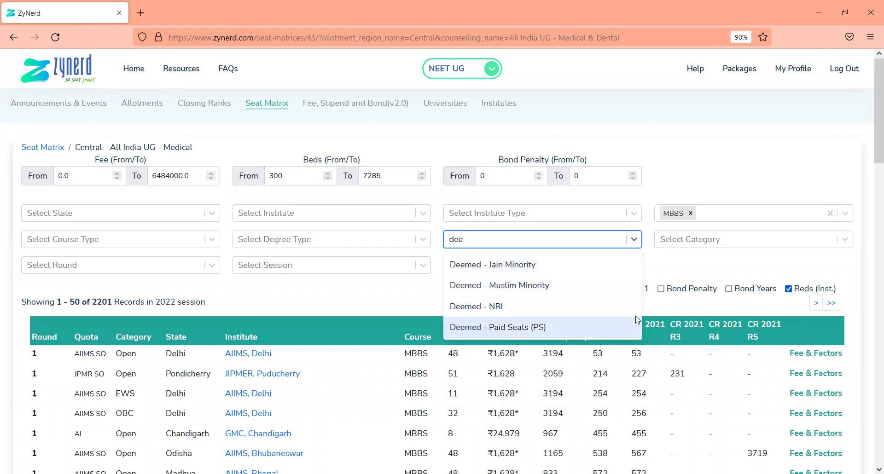
click(638, 319)
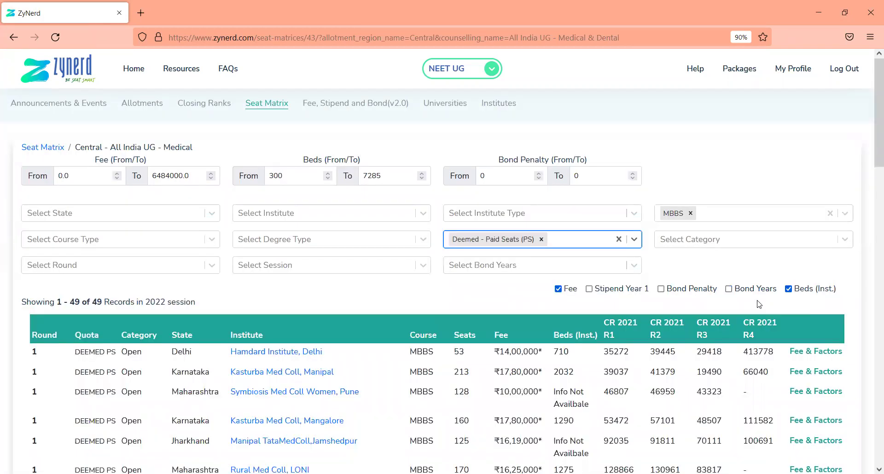
Step: Add the Deemed - NRI quota to the quota filter and remove it again
text(deem)
key(Down)
key(Down)
key(Return)
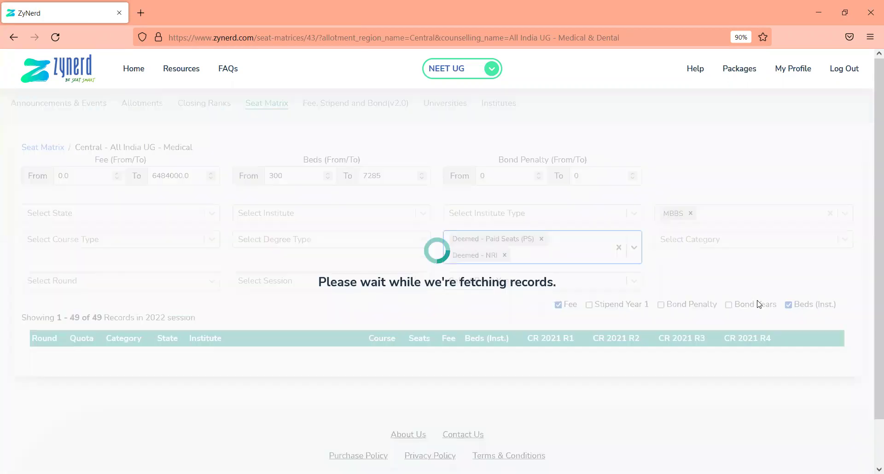
key(BackSpace)
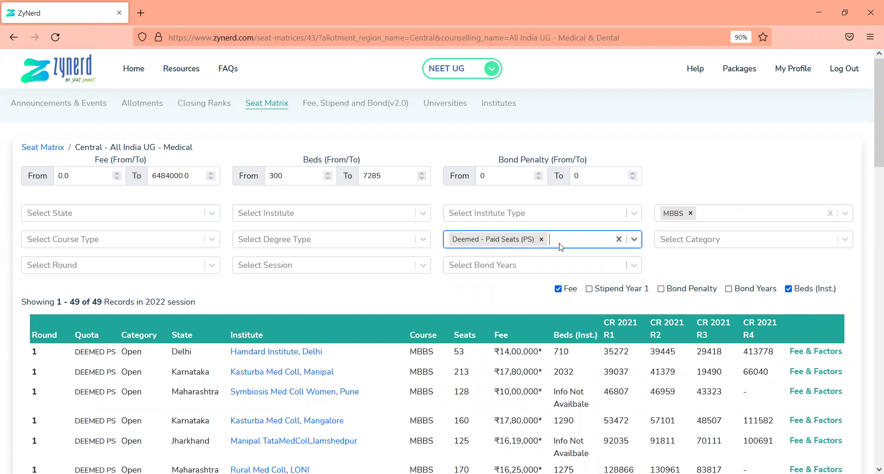
Step: View the category options, apply the Open category as a filter and clear it again
click(718, 243)
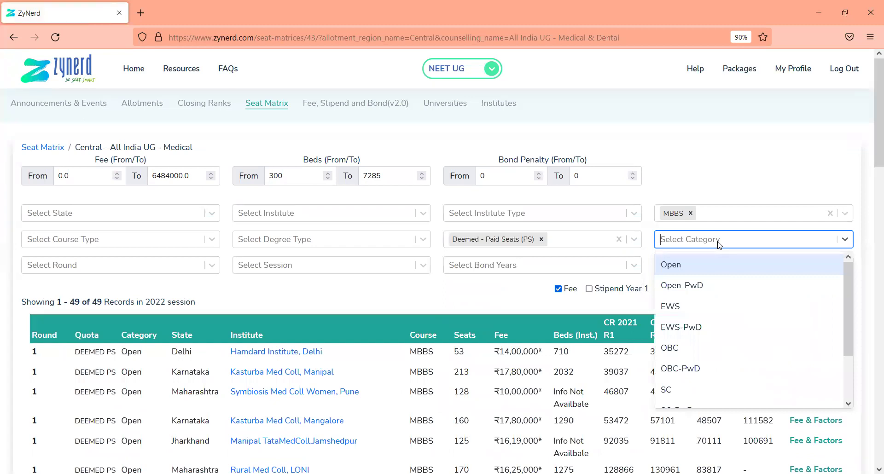
click(417, 294)
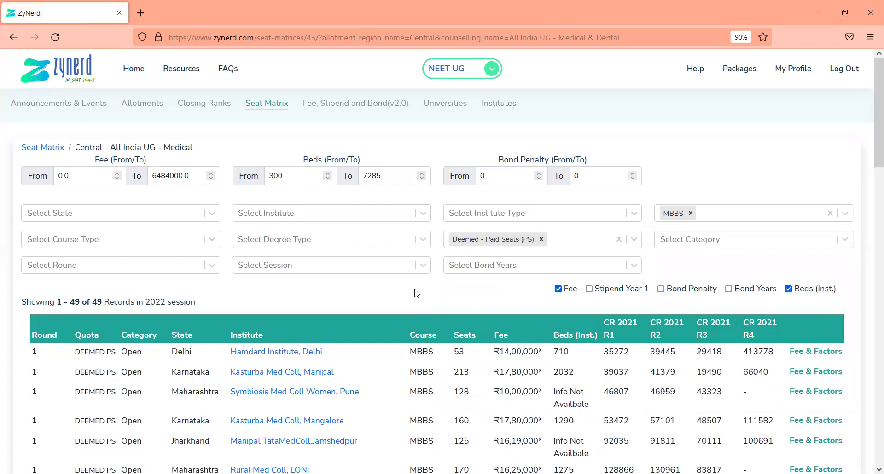
click(669, 238)
key(Return)
key(BackSpace)
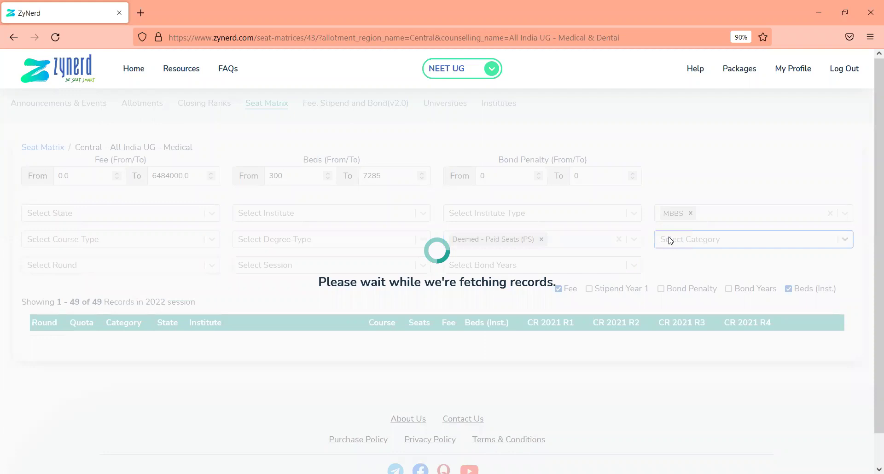
click(294, 295)
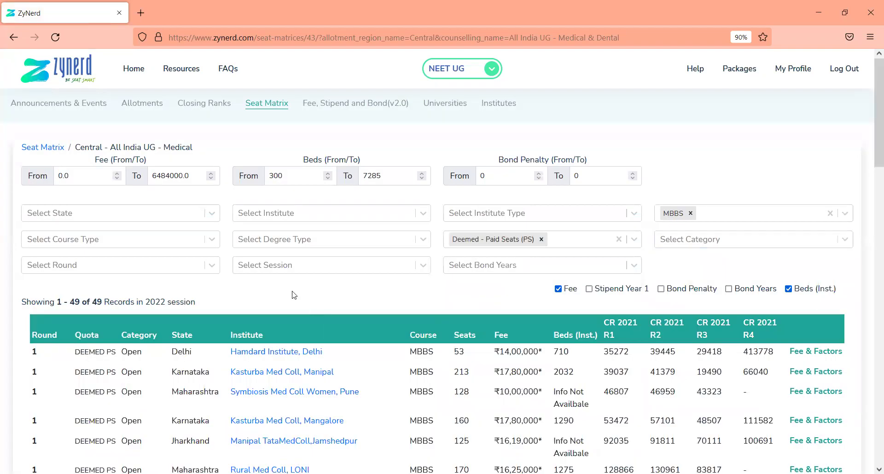
Step: Review the list of deemed paid MBBS seats, comparing institutes, seats, fees, beds and the 2021 closing ranks per round
scroll(294, 296, down, 3)
scroll(294, 296, up, 3)
scroll(294, 296, down, 8)
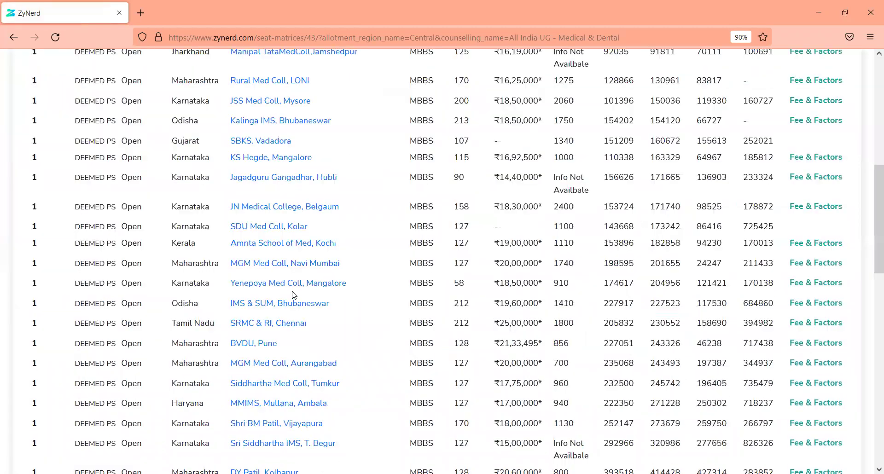
scroll(488, 304, down, 10)
scroll(487, 300, up, 5)
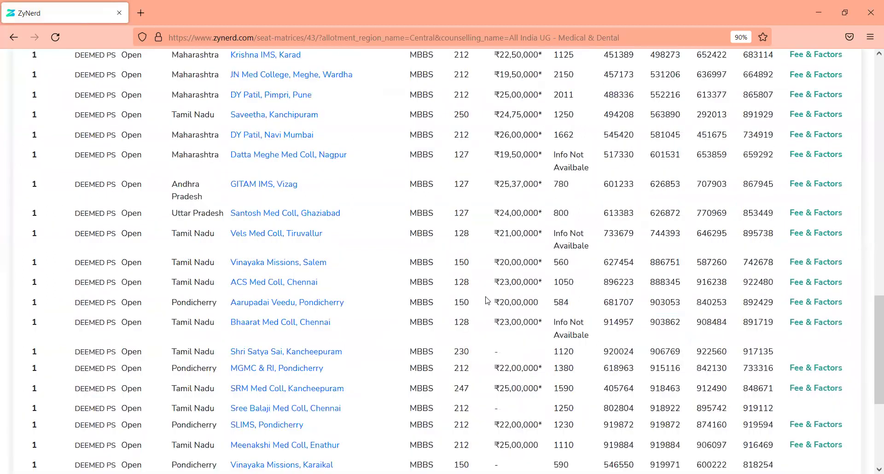
scroll(488, 300, up, 12)
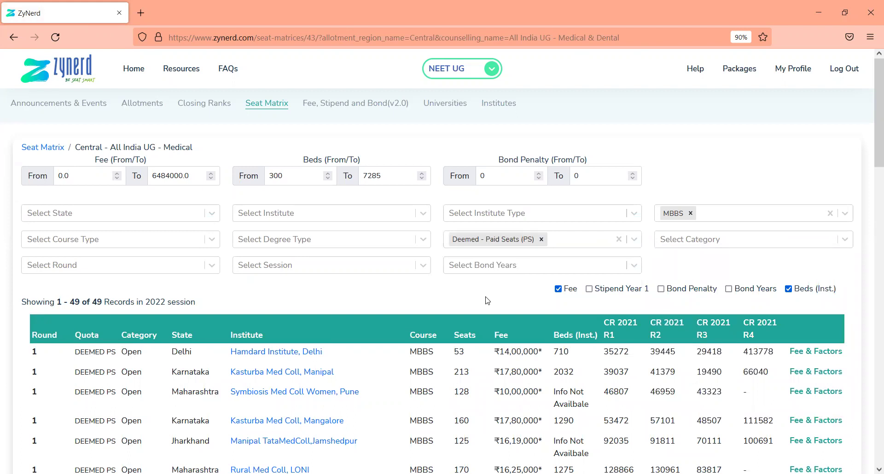
scroll(419, 292, down, 3)
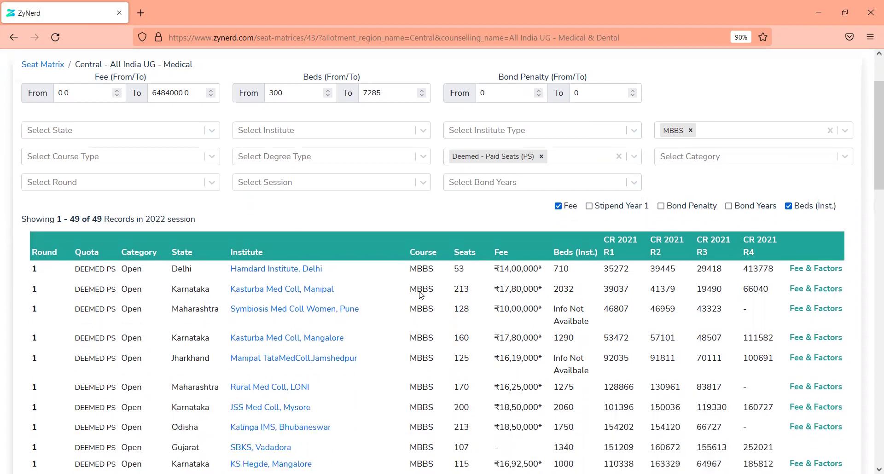
scroll(421, 295, down, 6)
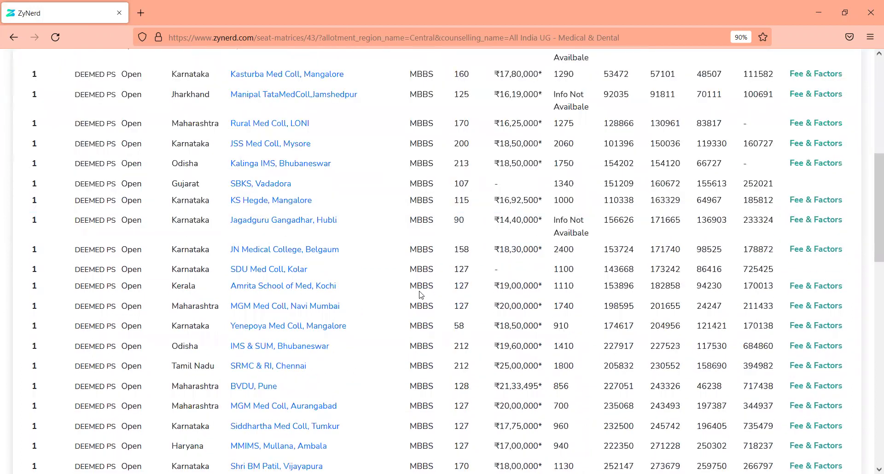
scroll(460, 279, up, 6)
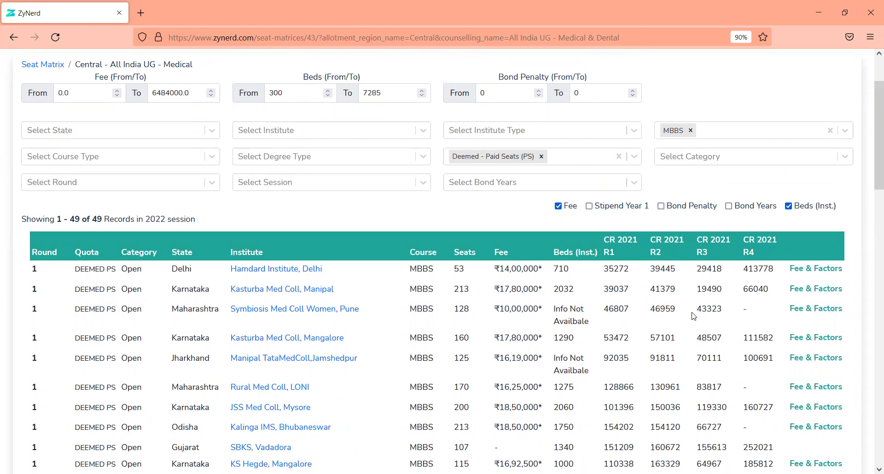
scroll(694, 316, down, 15)
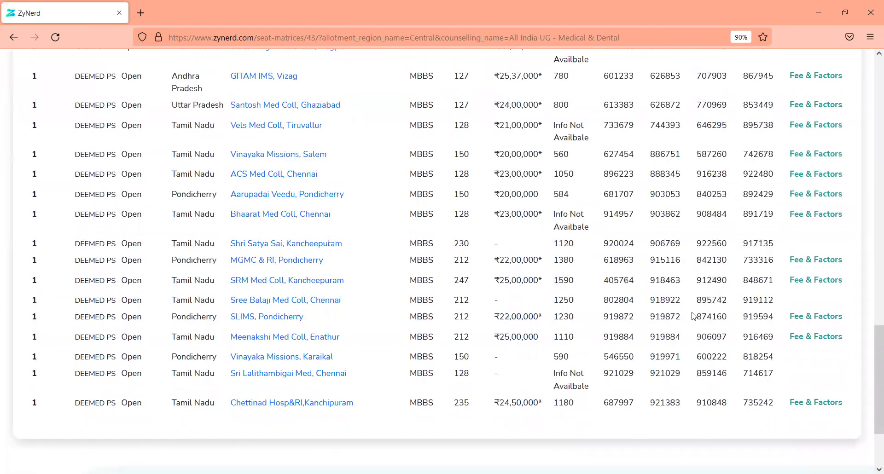
scroll(694, 316, up, 20)
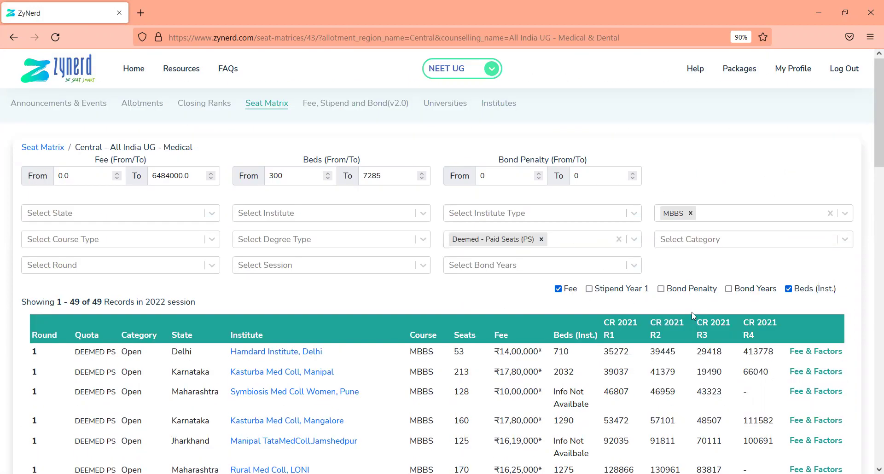
scroll(692, 312, down, 3)
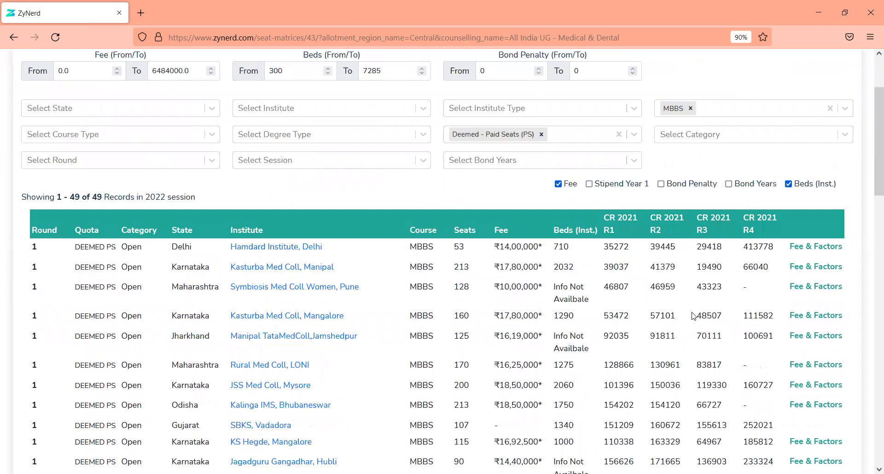
scroll(694, 316, down, 1)
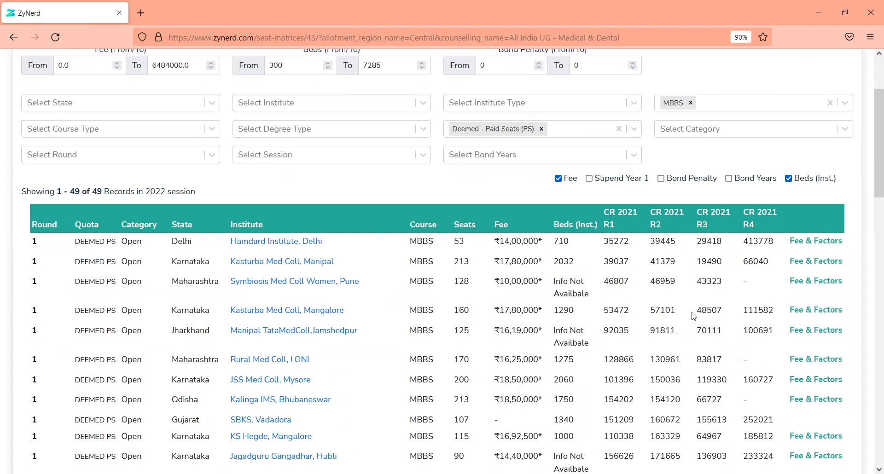
Step: Filter the deemed seat list by the state Karnataka and remove that state again
click(160, 111)
text(ta)
key(BackSpace)
key(BackSpace)
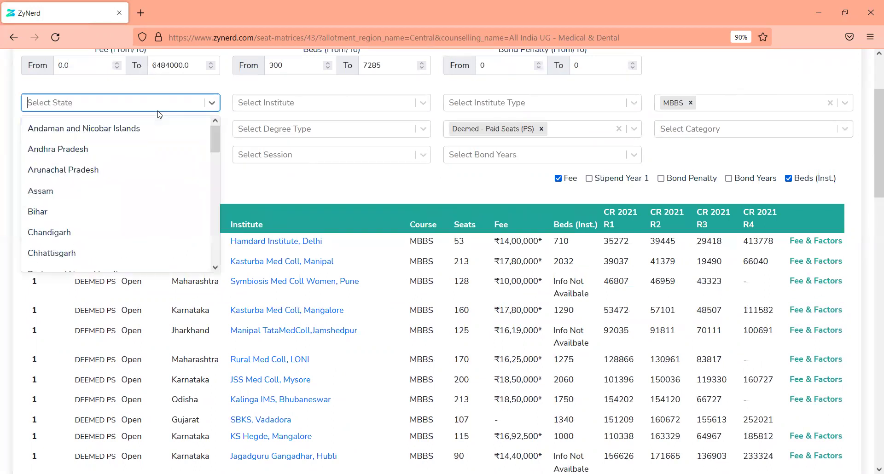
text(karn)
key(Return)
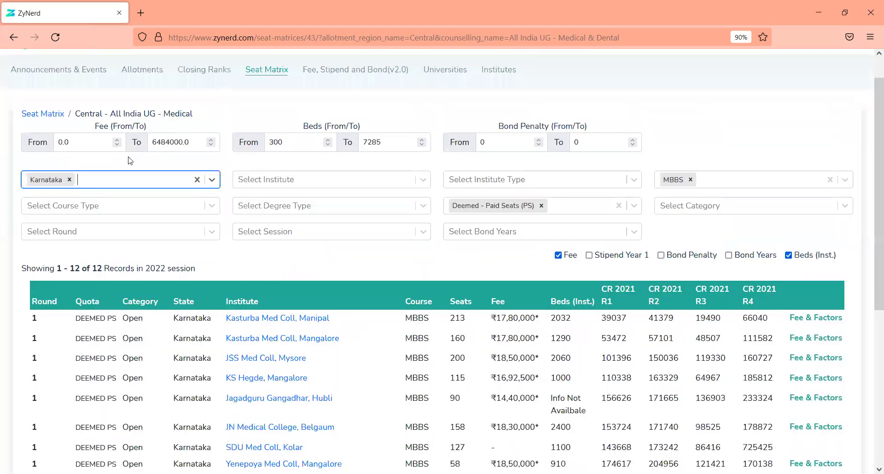
click(122, 180)
click(122, 180)
key(BackSpace)
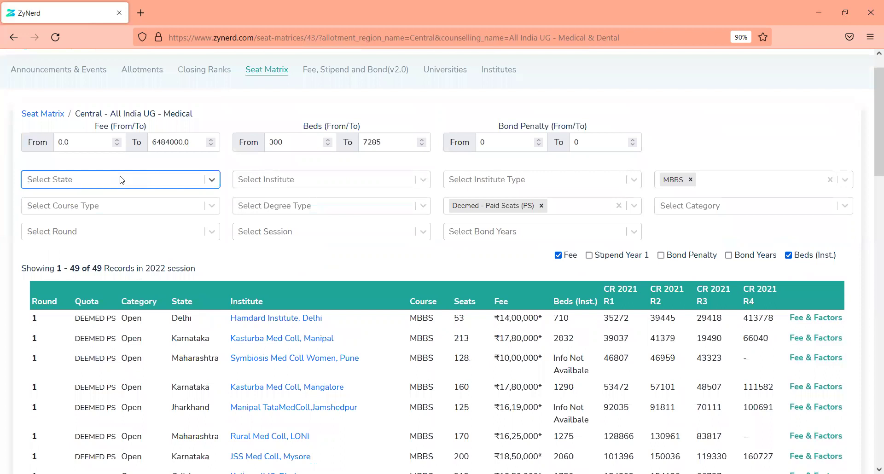
Step: Filter the deemed seat list by the states Uttar Pradesh, Maharashtra and Gujarat
text(utt)
key(Return)
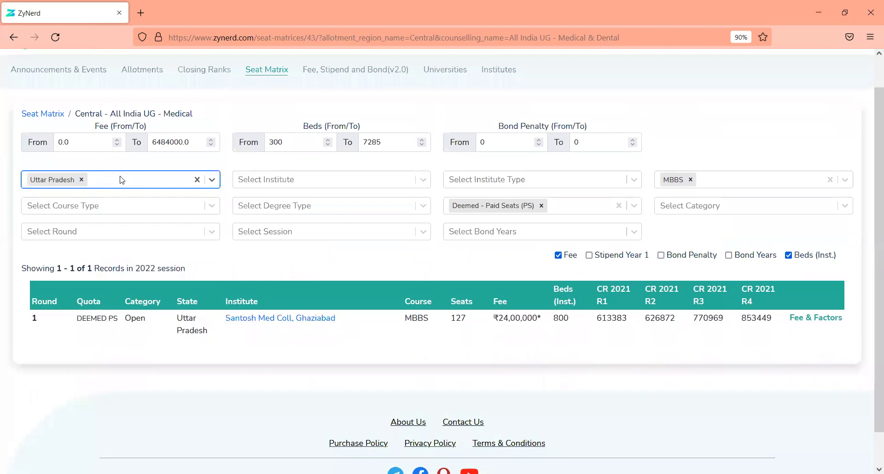
text(maha)
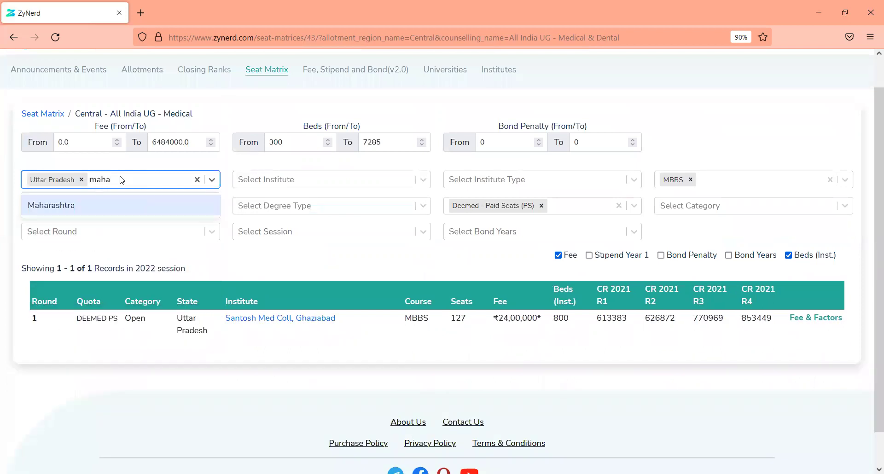
key(Return)
text(gujara)
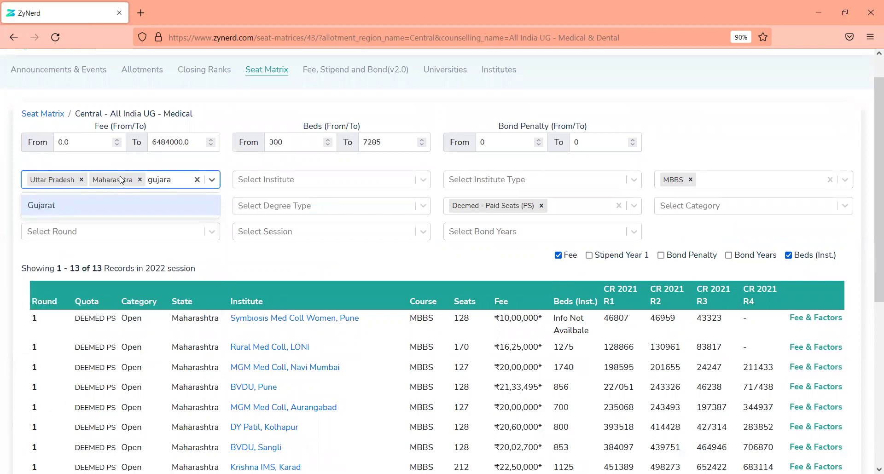
key(Return)
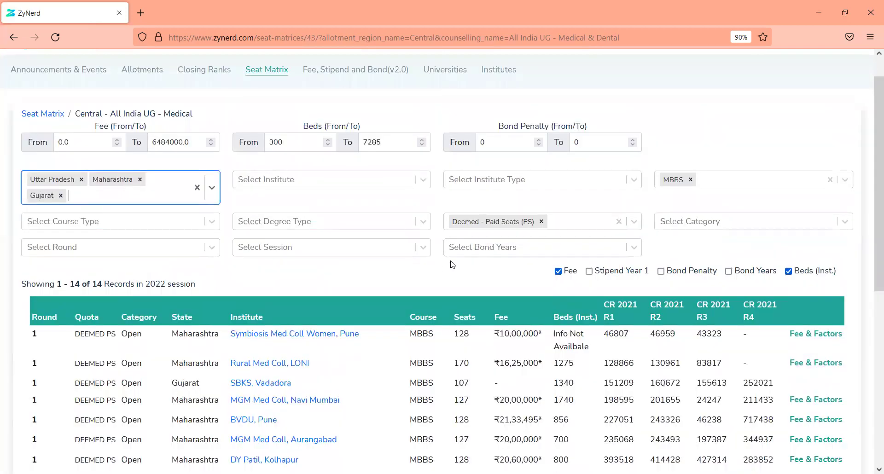
Step: Review the deemed seats for Uttar Pradesh, Maharashtra and Gujarat, and remove the MBBS course filter
scroll(445, 286, down, 1)
scroll(445, 285, down, 2)
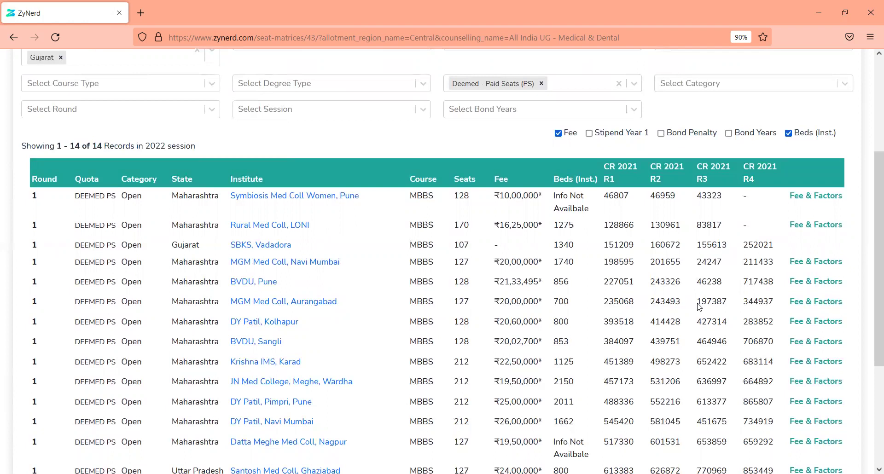
scroll(700, 308, down, 3)
scroll(699, 307, down, 1)
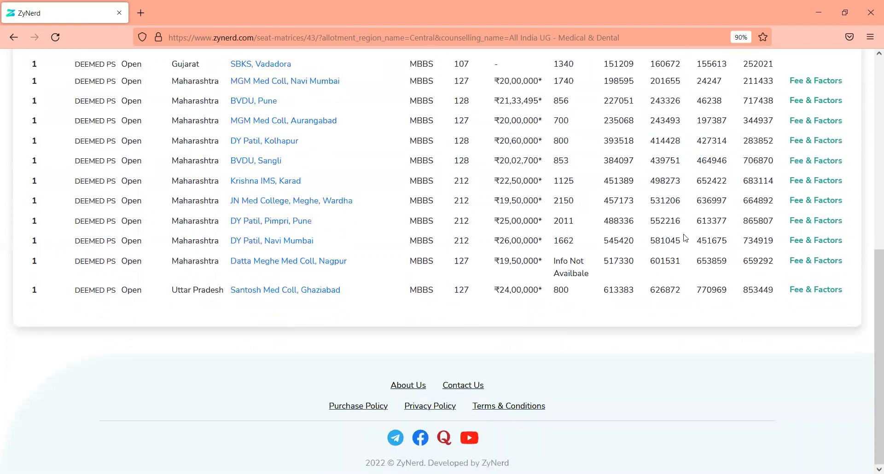
scroll(696, 213, up, 5)
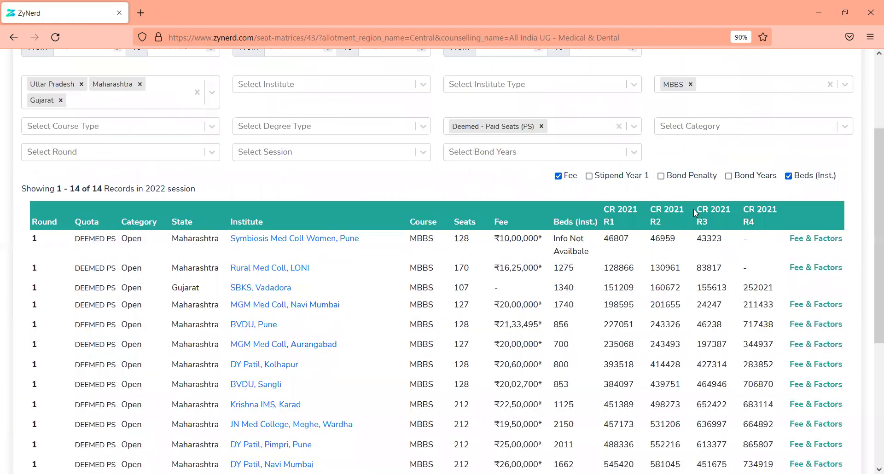
scroll(693, 210, up, 3)
click(692, 212)
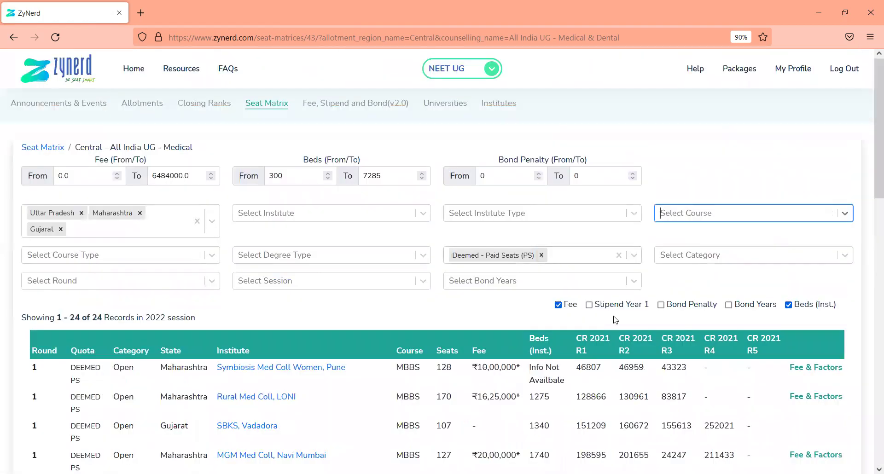
click(506, 304)
scroll(506, 307, down, 2)
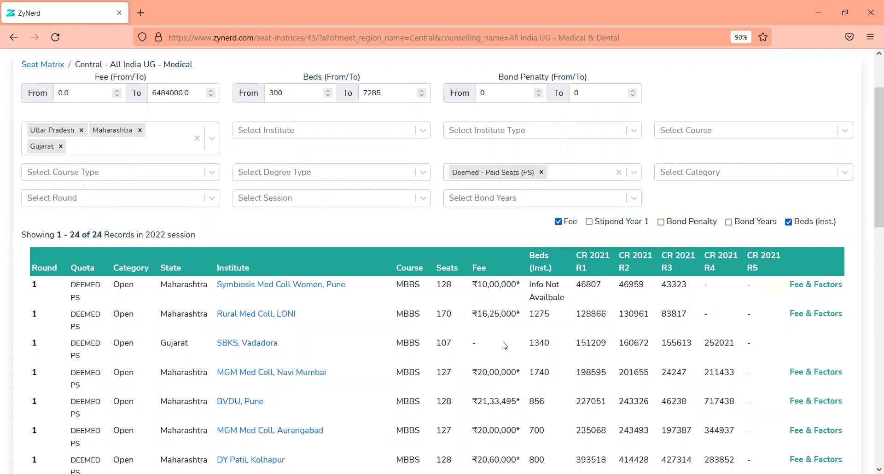
scroll(487, 371, up, 3)
drag(71, 175, 12, 172)
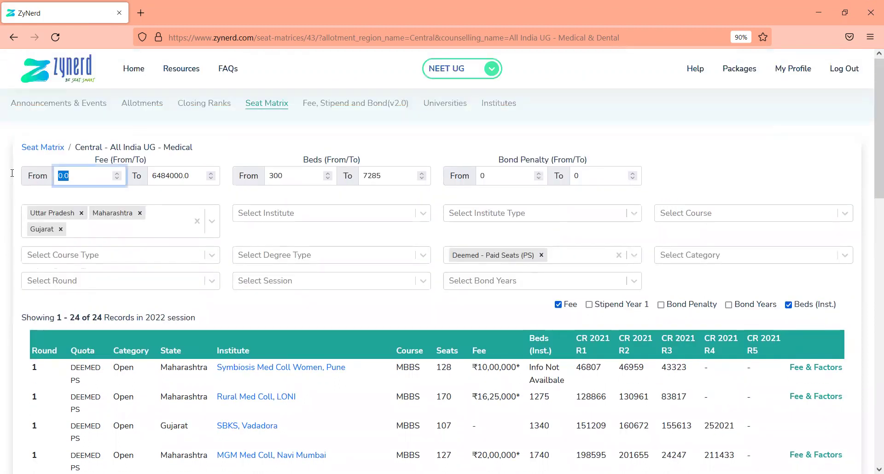
text(12)
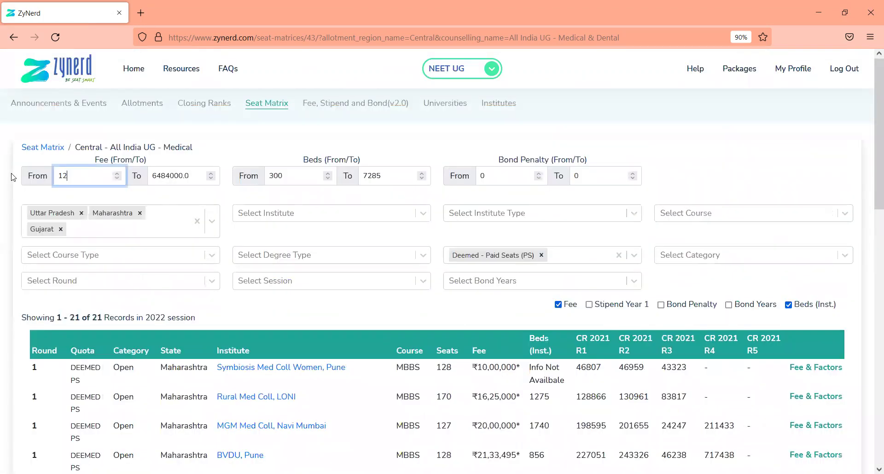
key(BackSpace)
key(BackSpace)
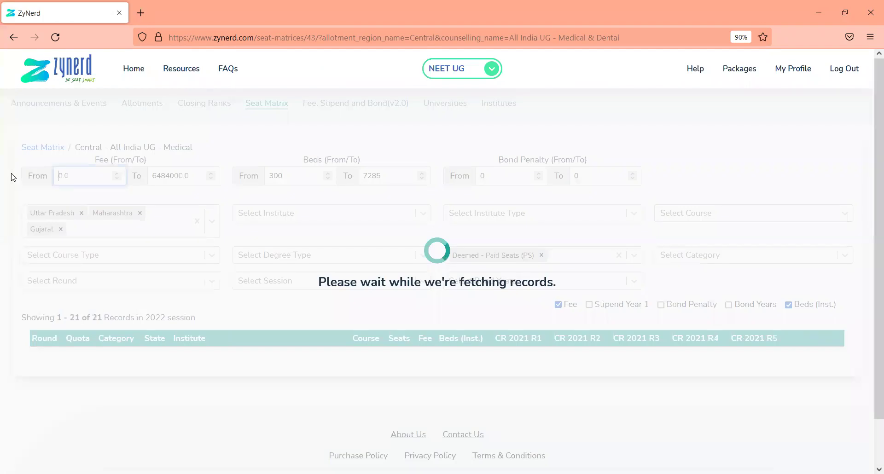
Step: Filter the deemed seat list by a maximum fee of 3000000 and clear that fee limit again
key(Tab)
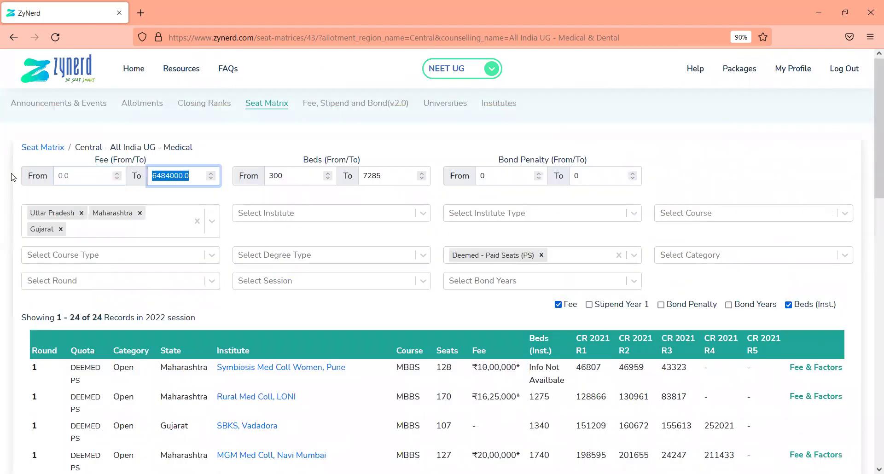
text(3000000)
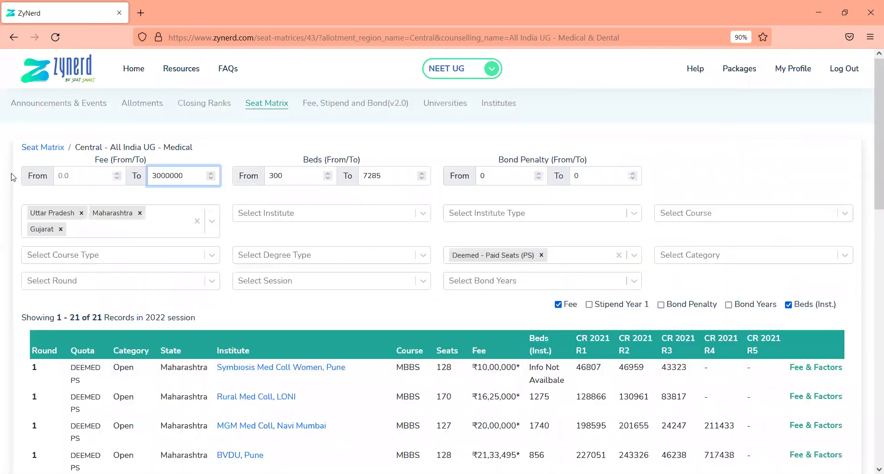
scroll(420, 328, down, 3)
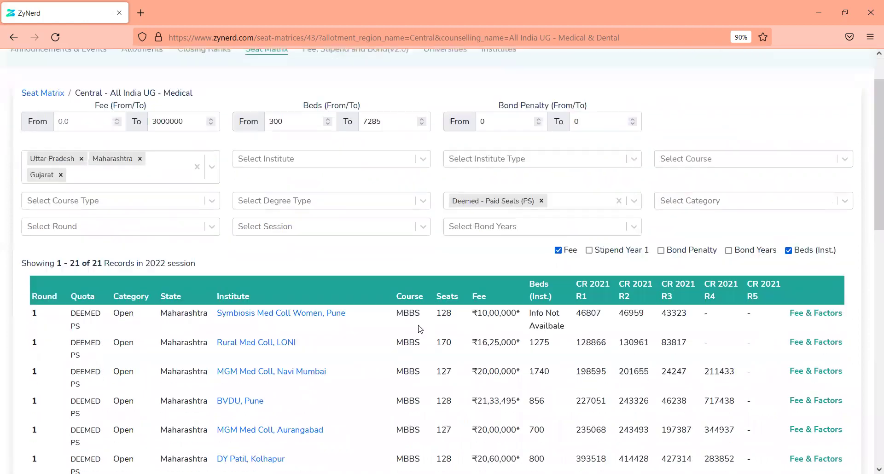
scroll(419, 328, down, 10)
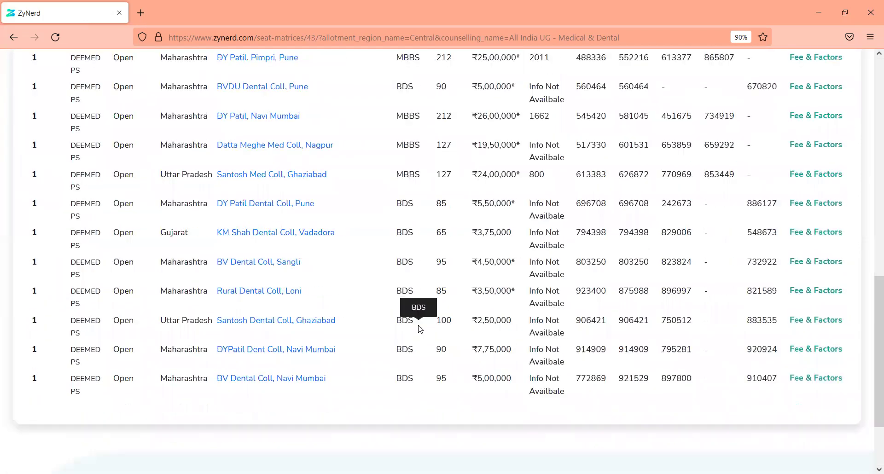
scroll(421, 329, up, 9)
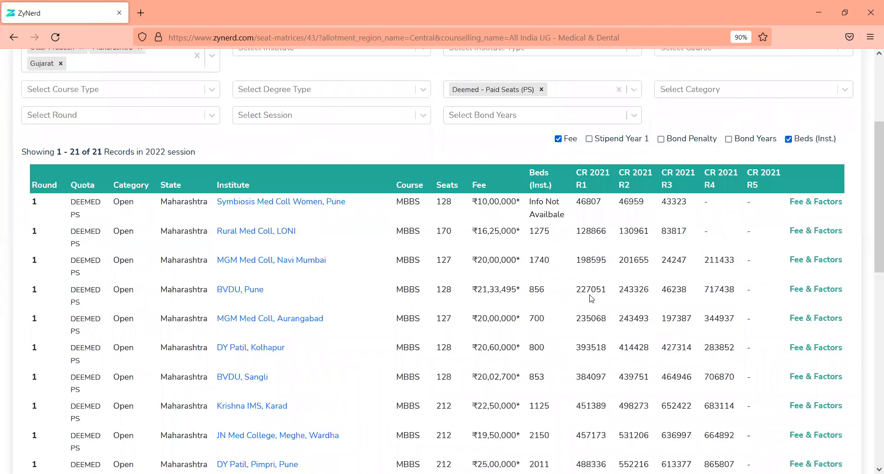
scroll(616, 295, down, 2)
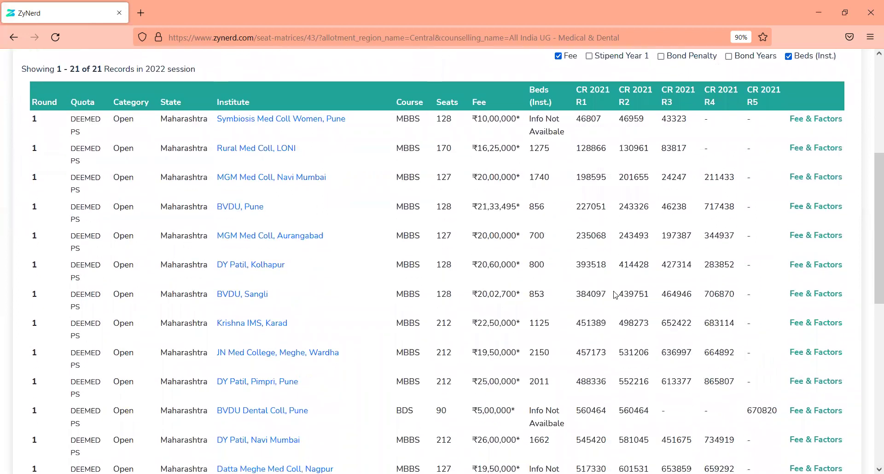
scroll(603, 266, up, 5)
double_click(193, 175)
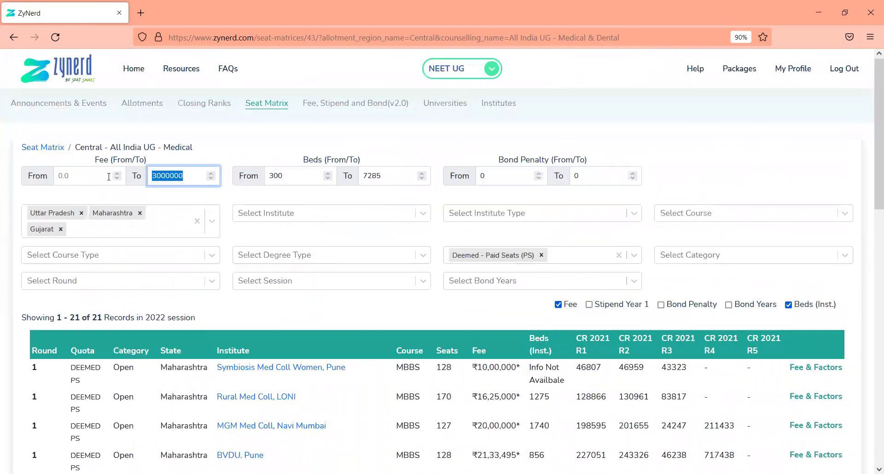
key(BackSpace)
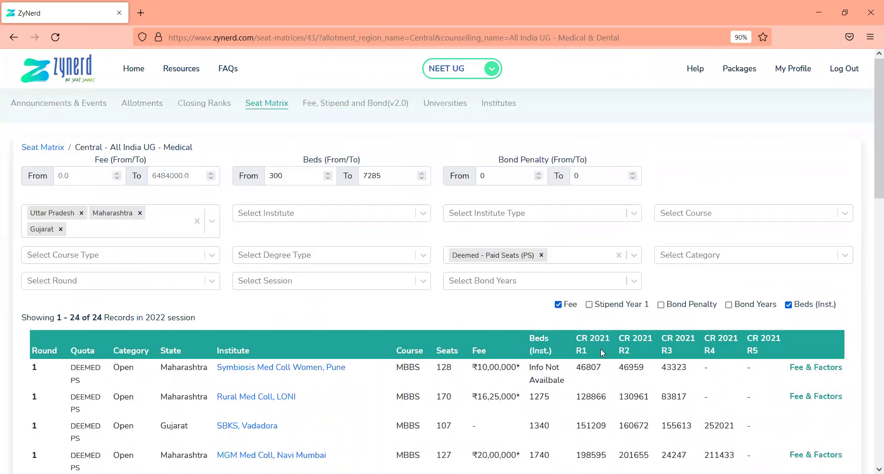
Step: View the fee, bond, stipend and deduction details of the MBBS seat at BVDU, Sangli, and close them
scroll(837, 320, down, 2)
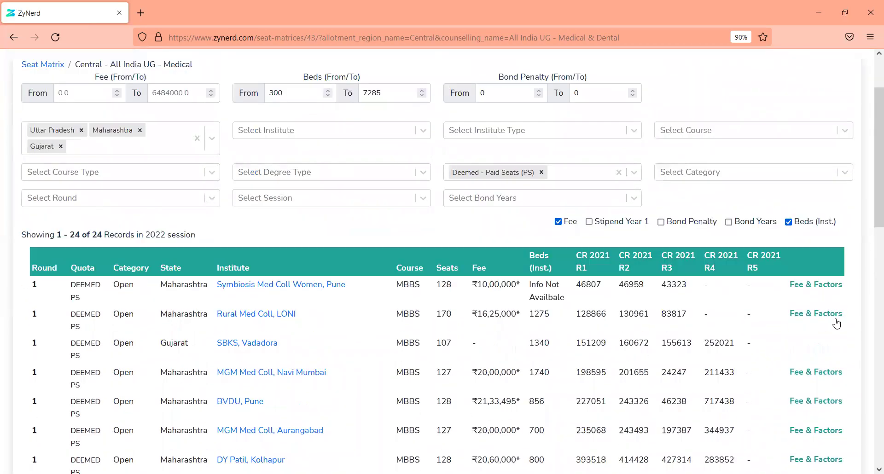
scroll(838, 324, down, 3)
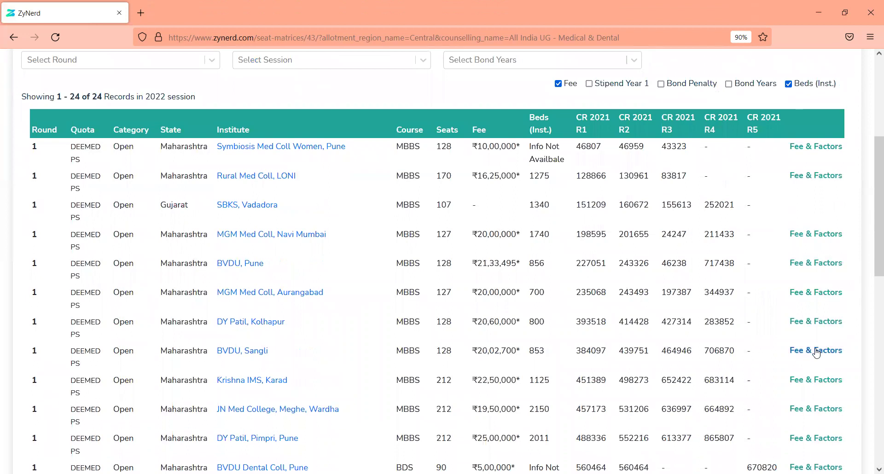
click(816, 352)
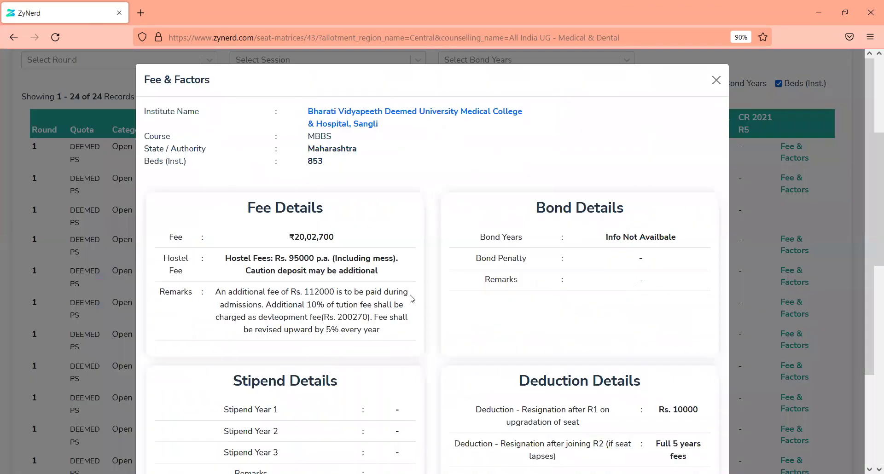
scroll(412, 298, down, 2)
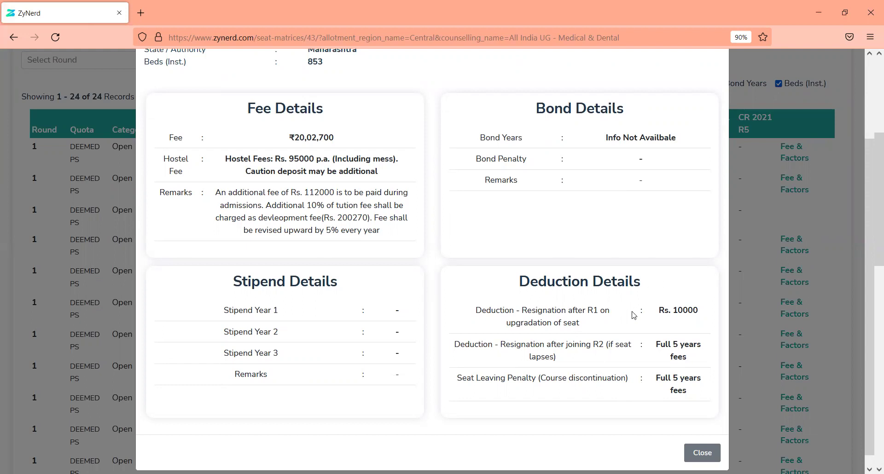
click(751, 169)
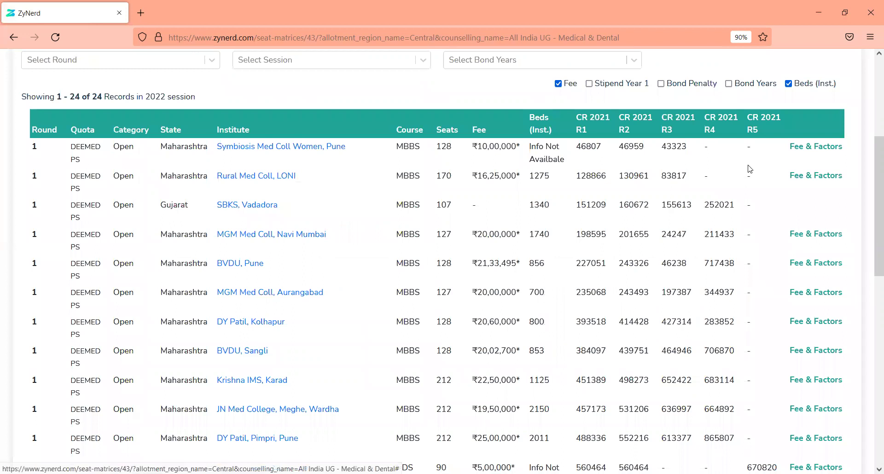
scroll(750, 169, up, 4)
scroll(750, 169, down, 6)
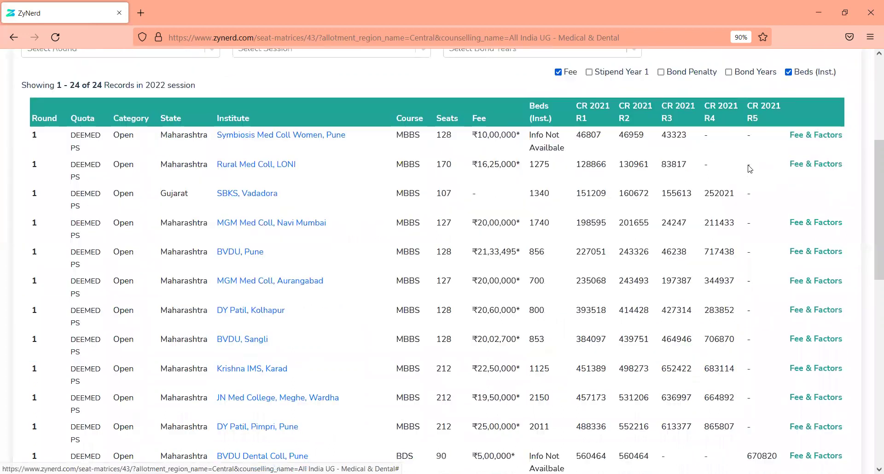
scroll(750, 169, up, 5)
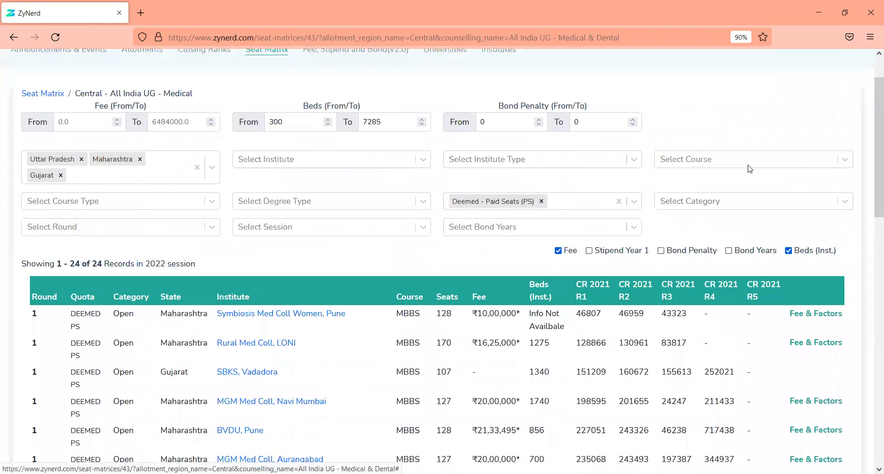
scroll(750, 169, down, 1)
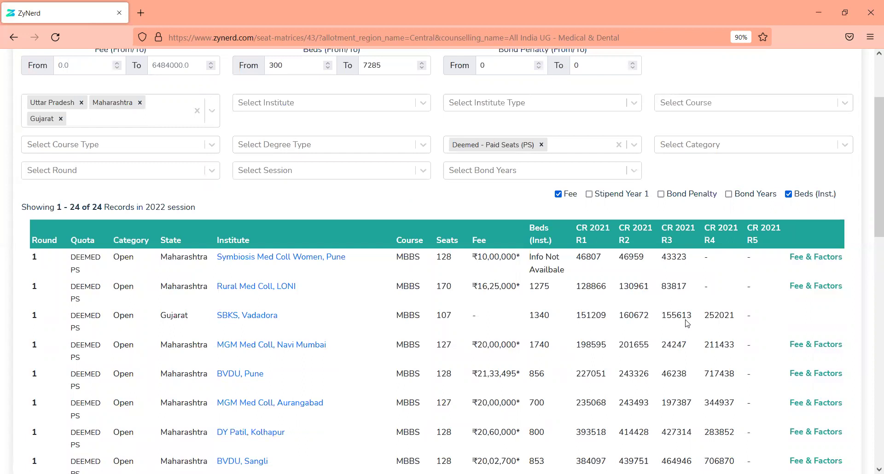
scroll(687, 324, up, 3)
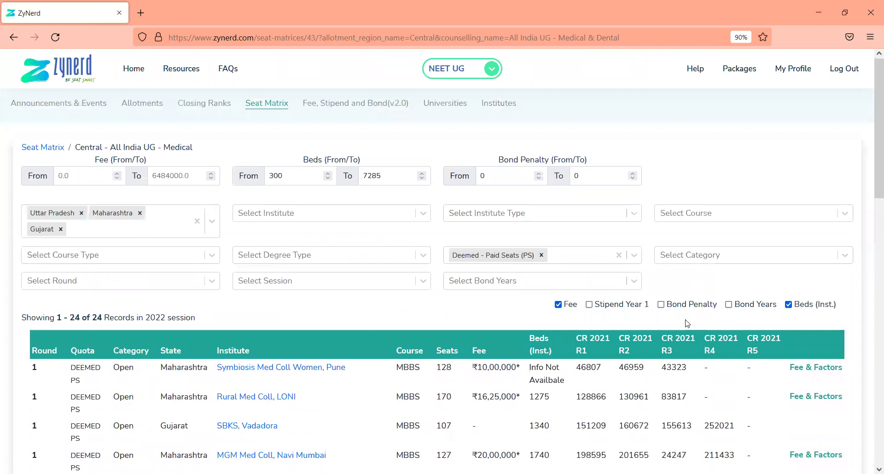